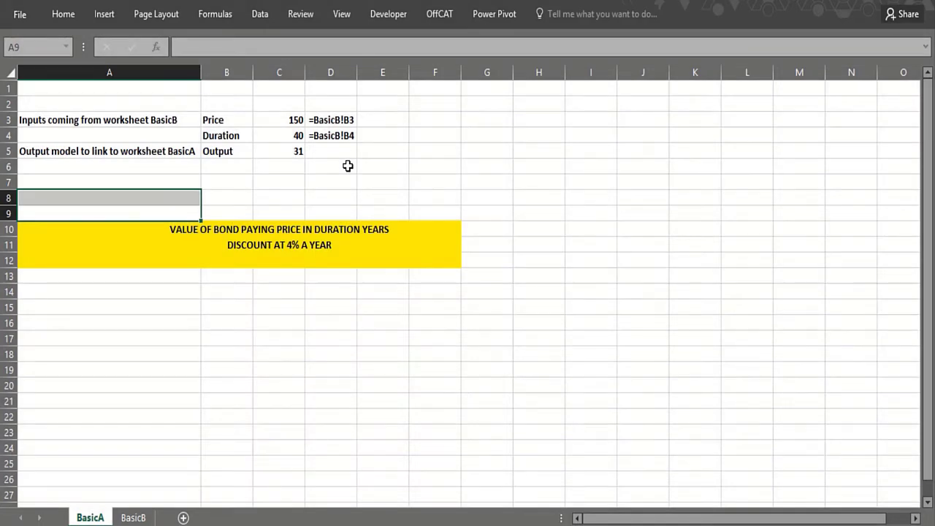
Select cells in the BasicA bond model.
click(255, 320)
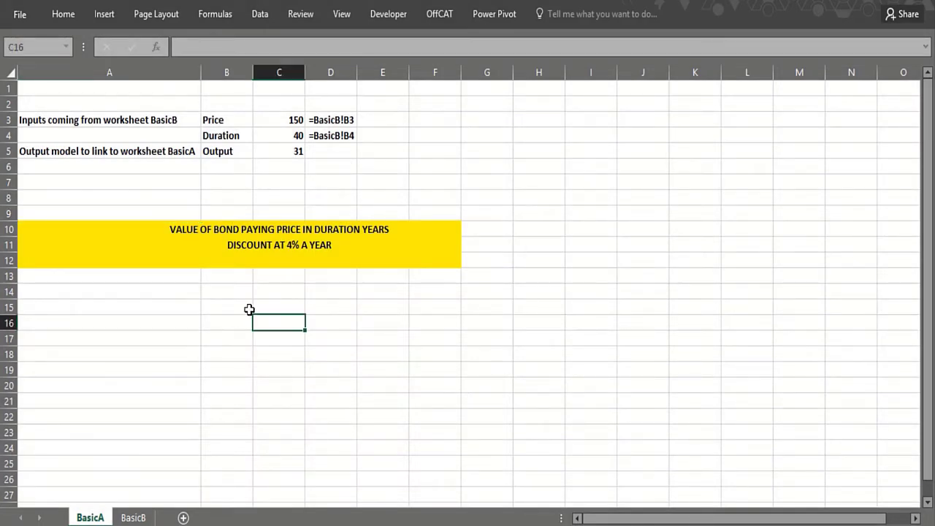
click(232, 280)
click(278, 273)
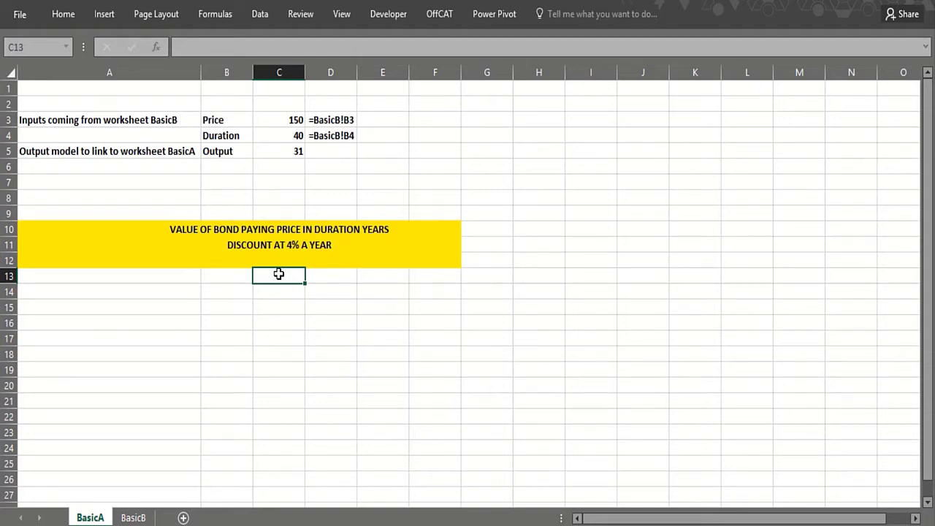
click(239, 277)
click(273, 277)
click(255, 183)
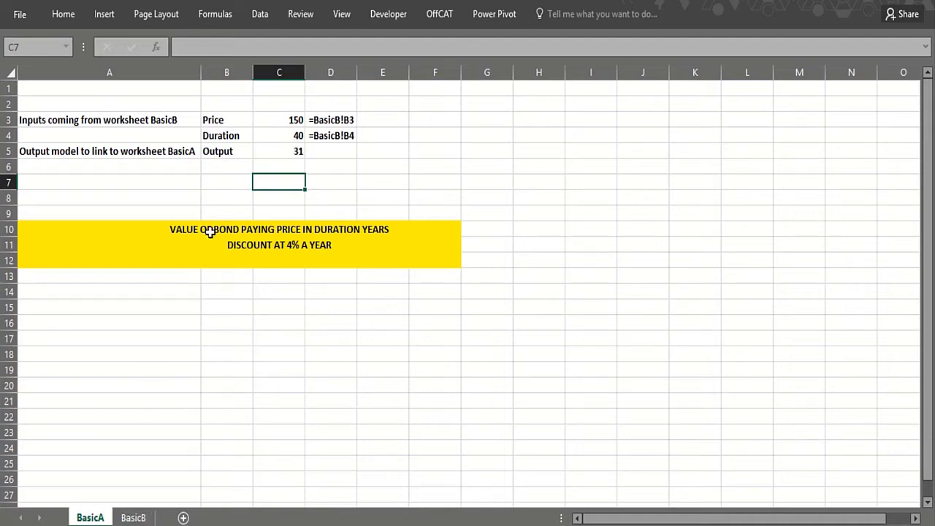
Compare the Price and Duration input cells and the bond value Output formula on BasicA.
click(279, 121)
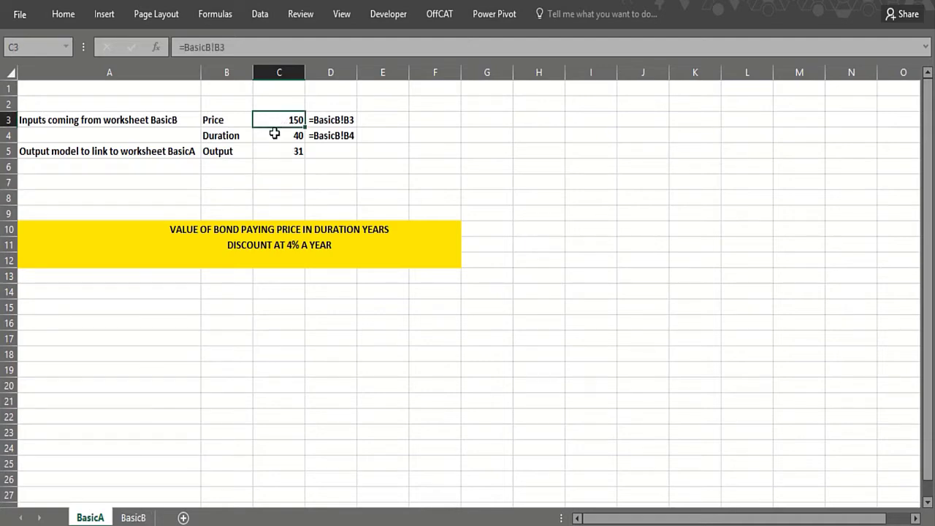
click(275, 136)
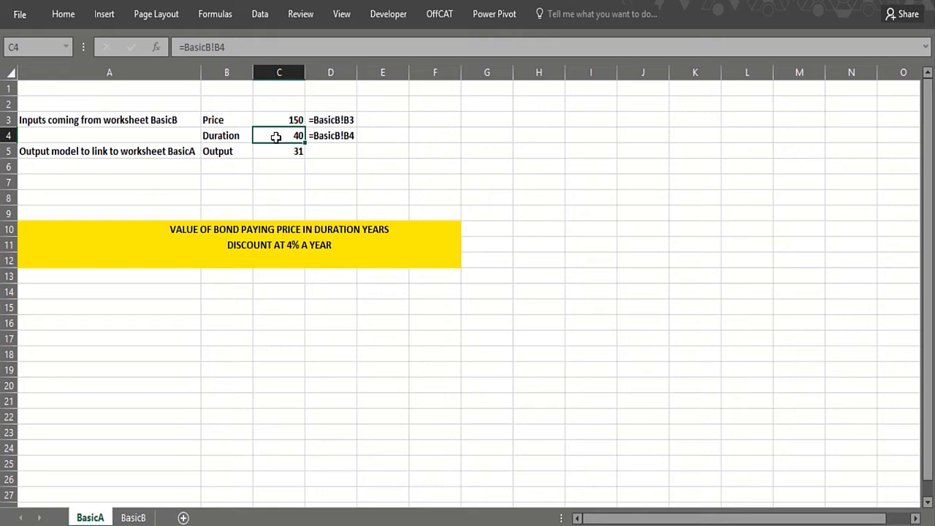
click(276, 120)
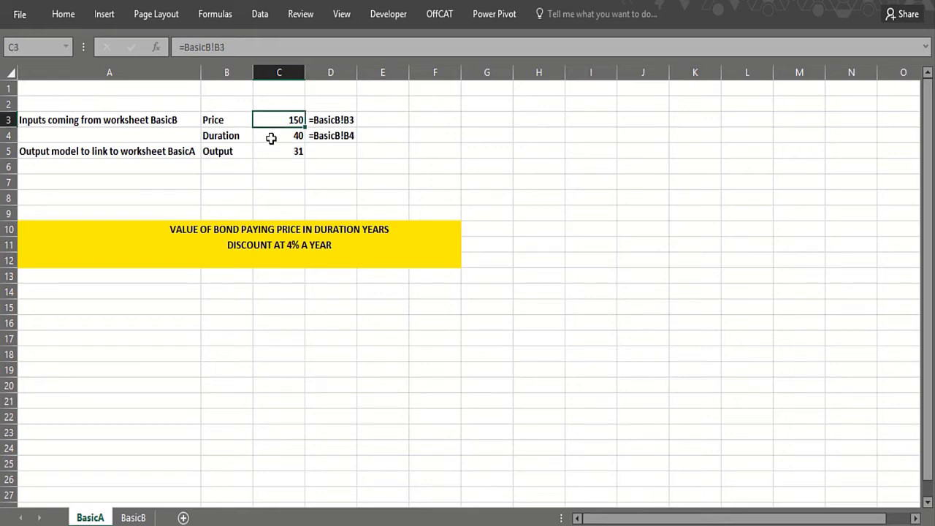
click(269, 137)
click(274, 120)
click(278, 151)
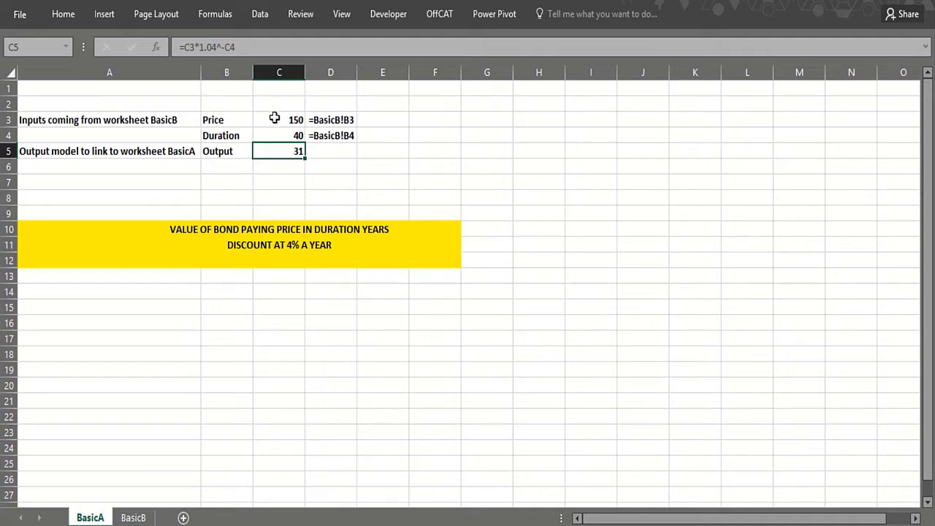
click(273, 120)
click(274, 151)
Switch between the BasicB data table and BasicA model sheets, ending on BasicB.
click(133, 517)
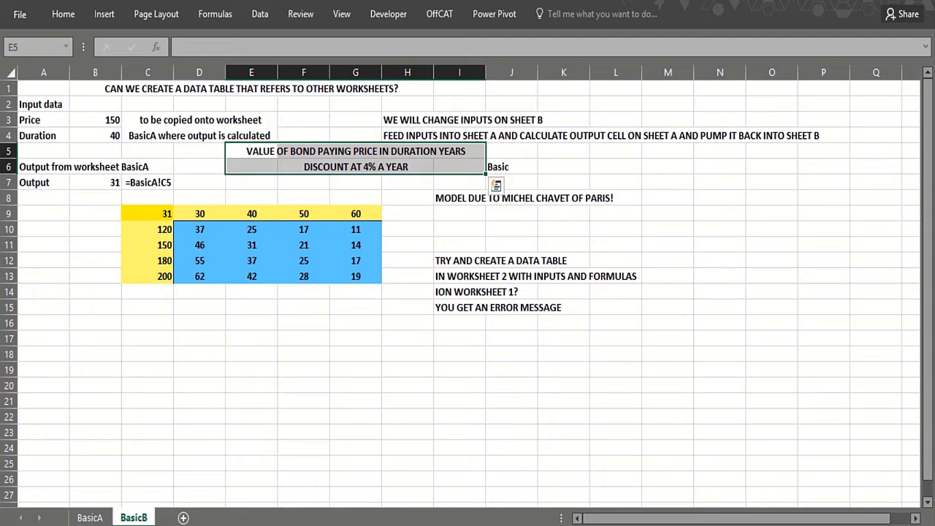
click(90, 517)
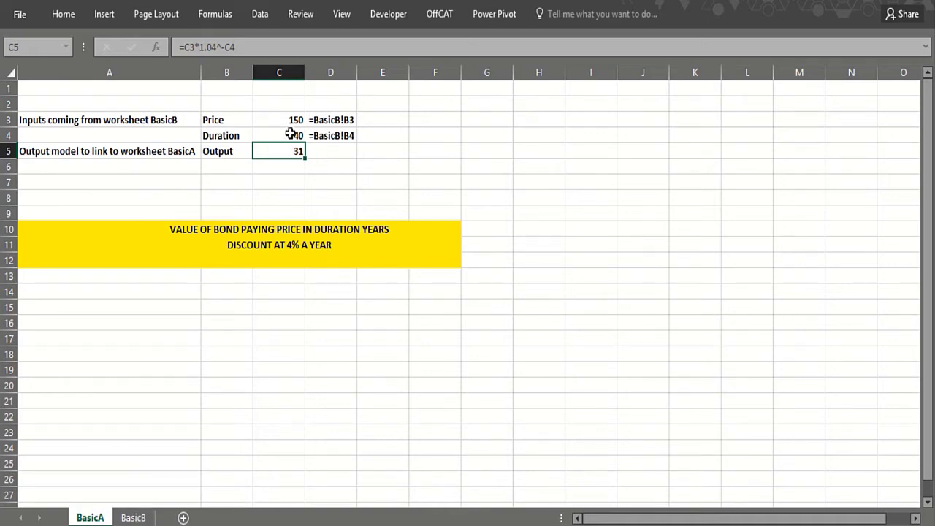
click(136, 517)
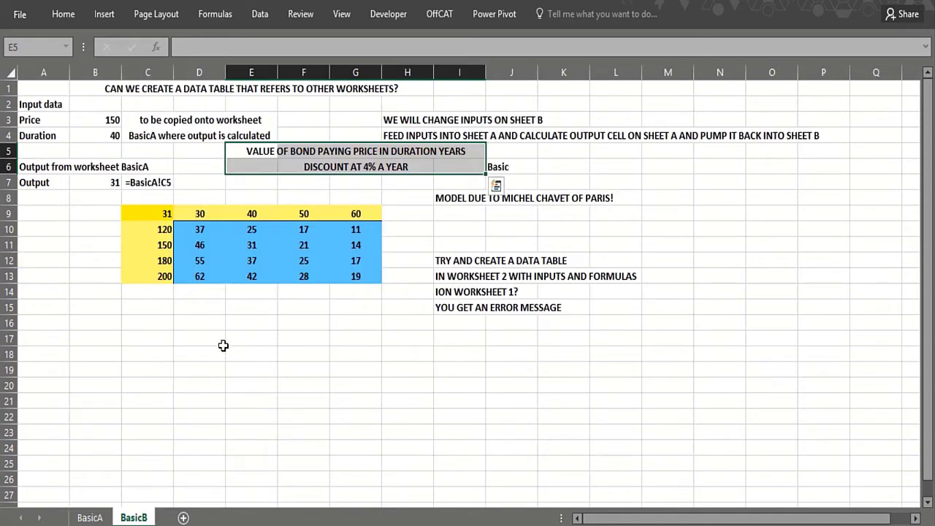
Click through the bond values, 11 to 62, in the BasicB data table.
click(451, 211)
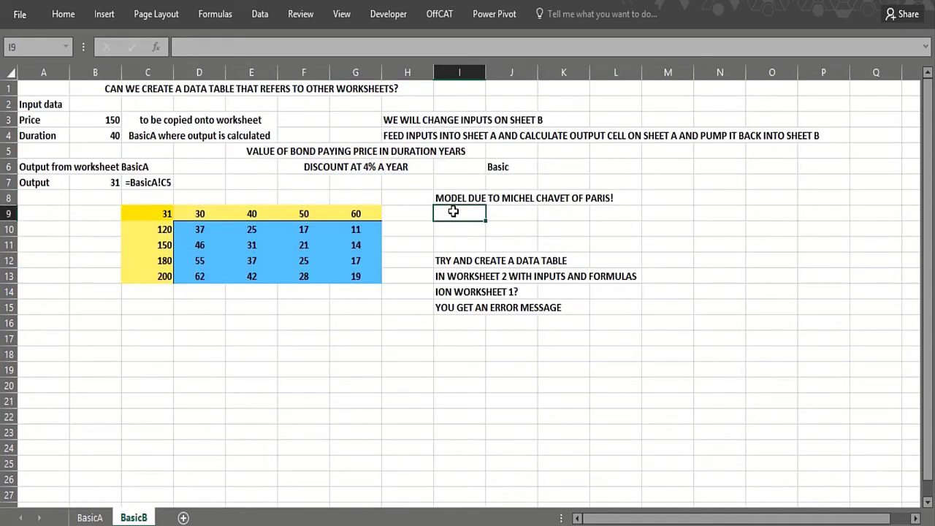
click(512, 210)
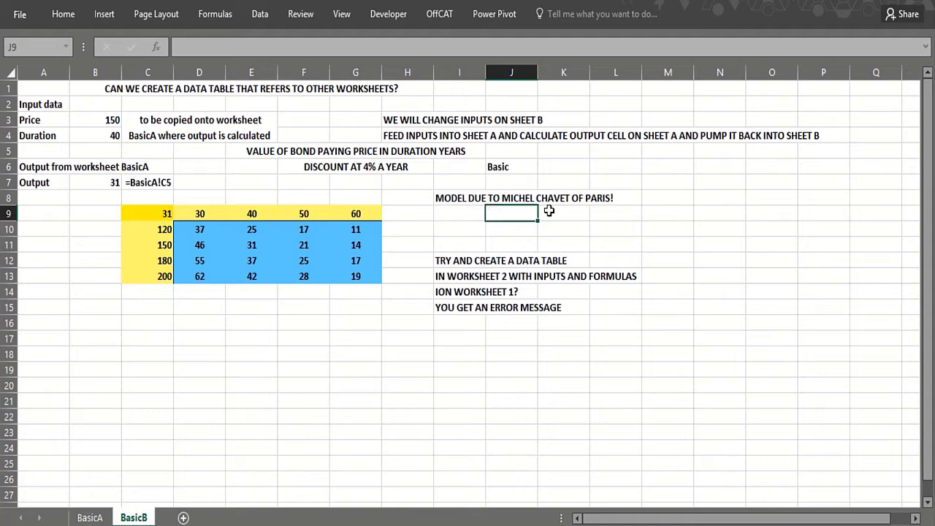
click(471, 218)
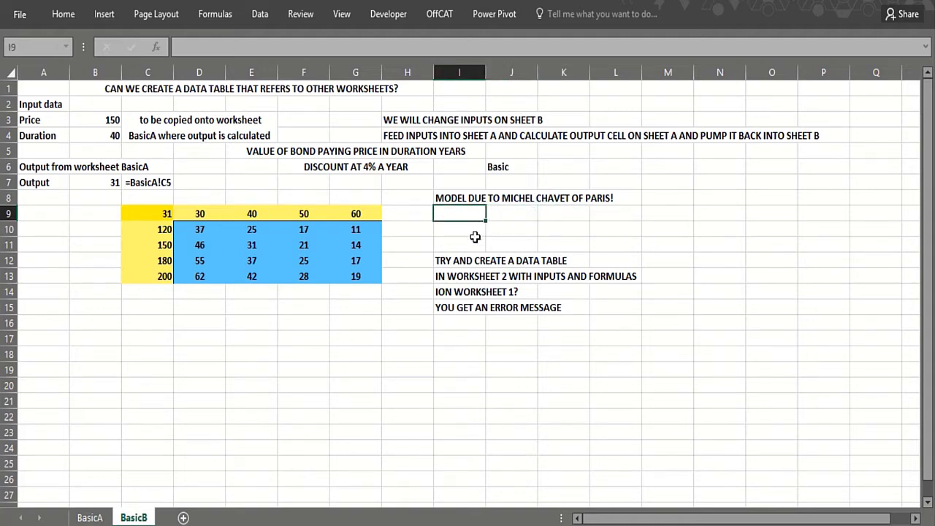
click(468, 228)
click(503, 229)
click(457, 225)
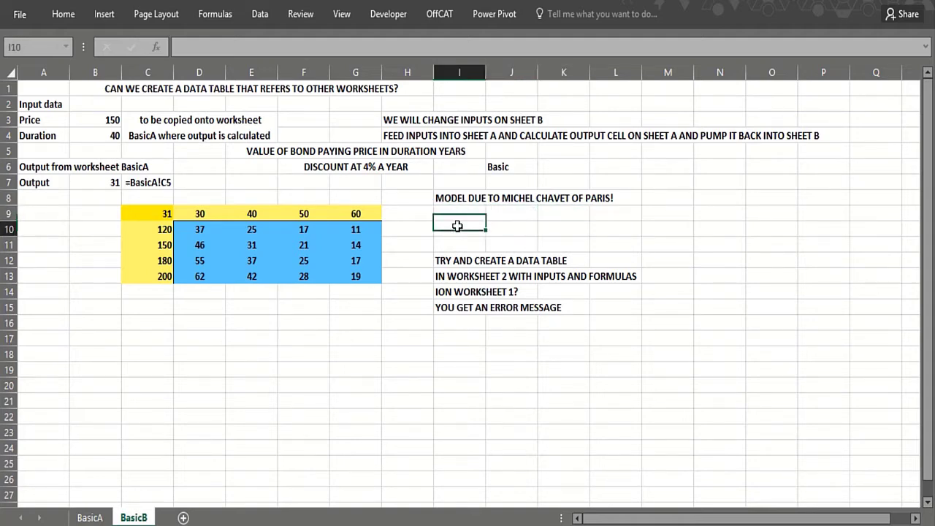
click(489, 231)
click(471, 227)
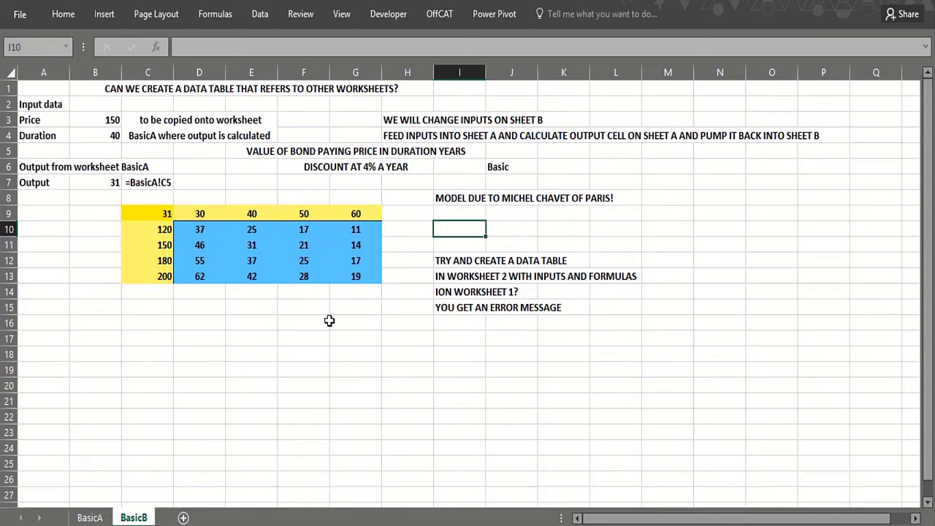
Check the data table's {=TABLE(B4,B3)} formula against the Duration 40 and Price 150 inputs.
click(188, 230)
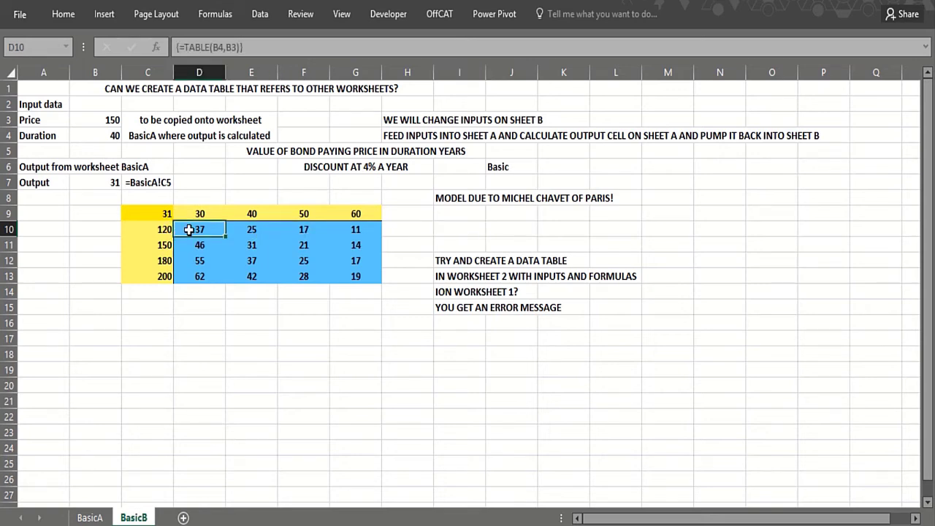
click(97, 137)
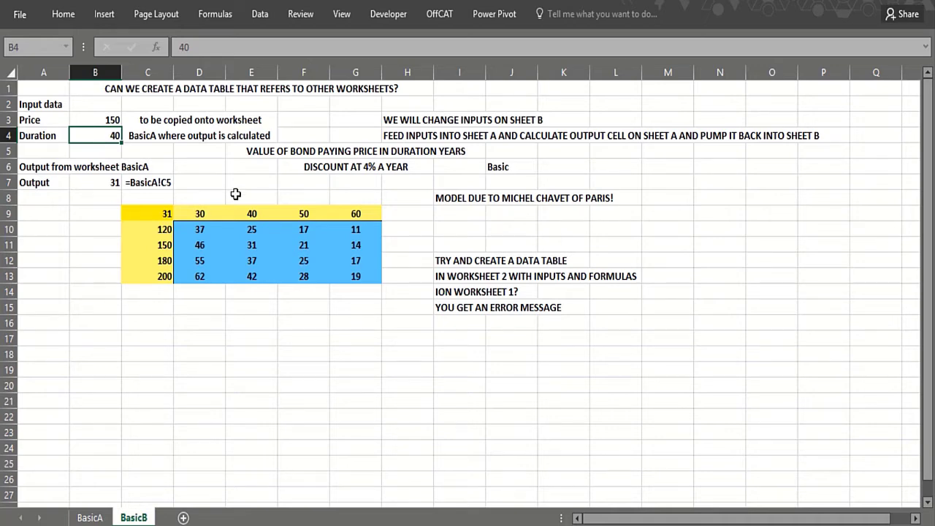
click(103, 120)
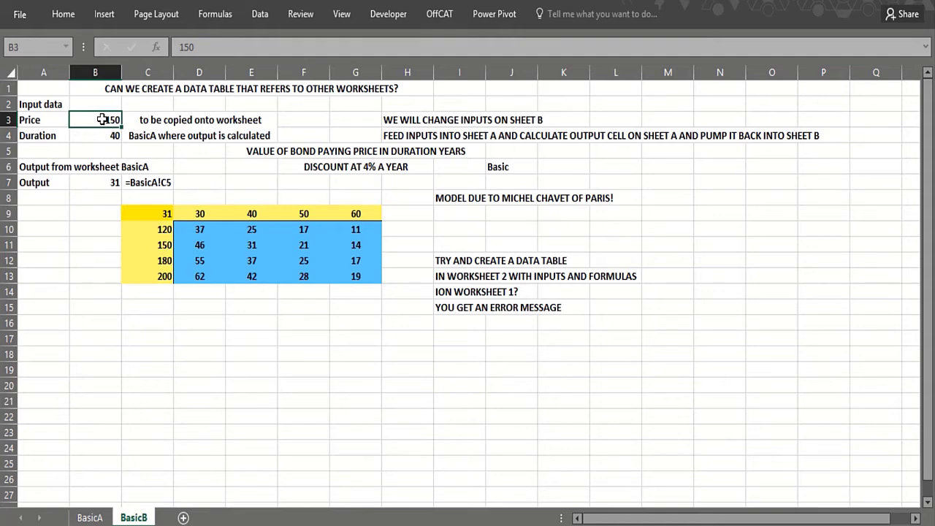
click(87, 517)
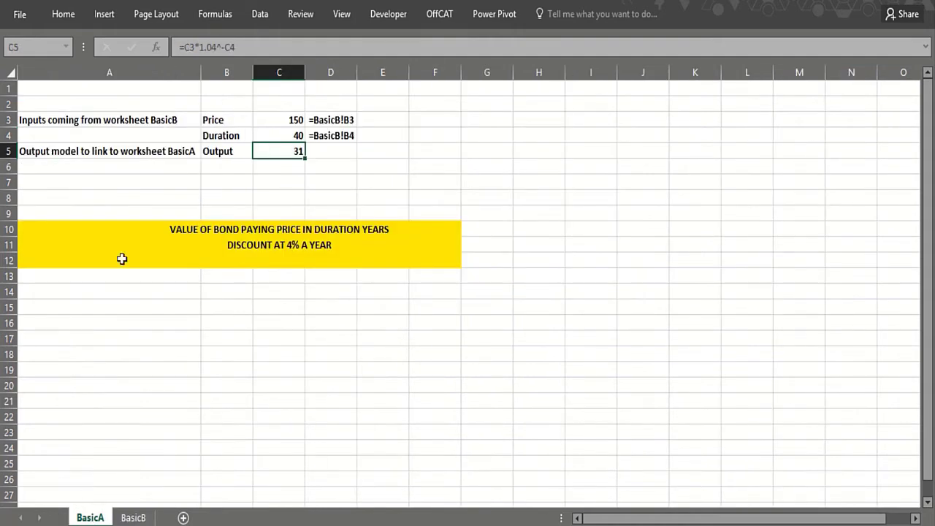
click(261, 120)
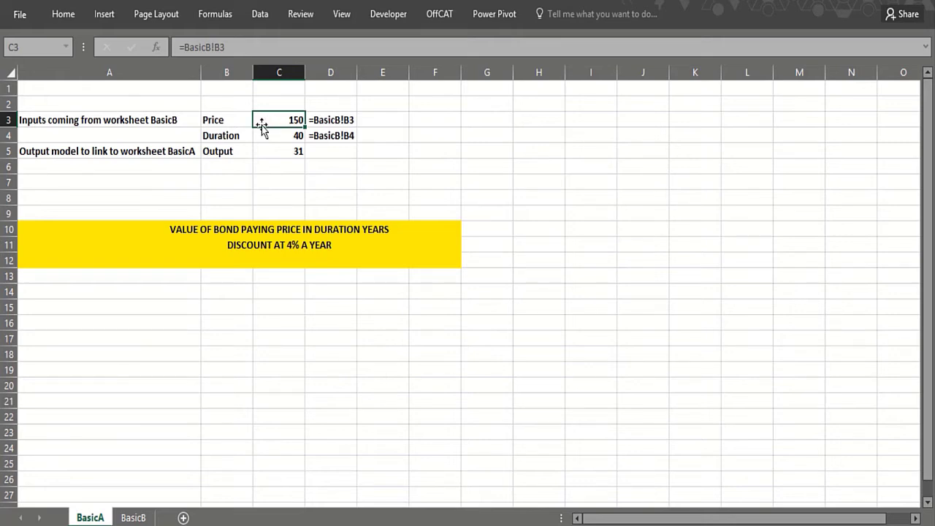
click(261, 149)
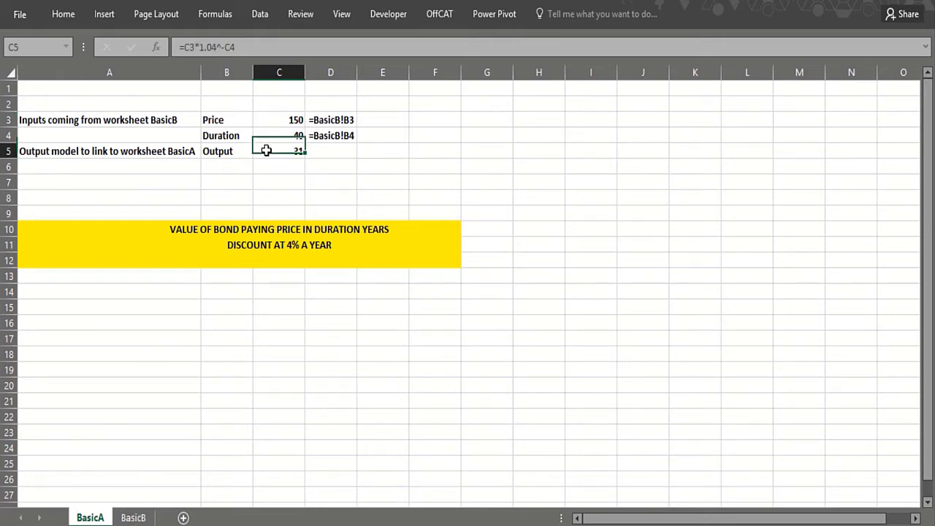
click(134, 517)
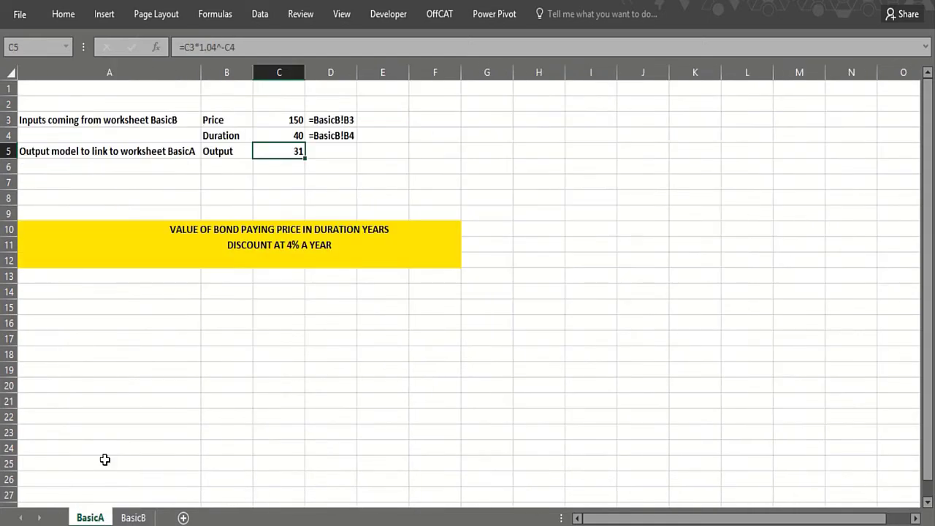
click(90, 517)
click(134, 516)
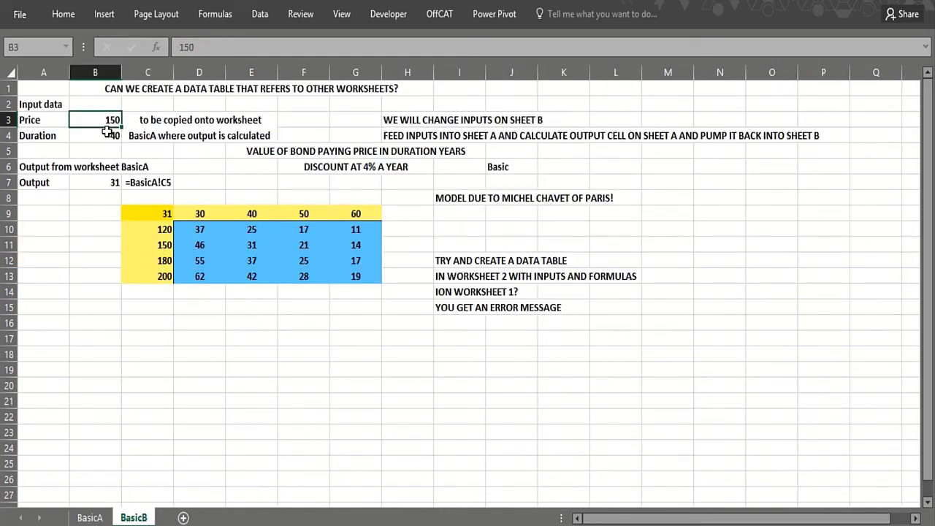
click(98, 517)
click(278, 118)
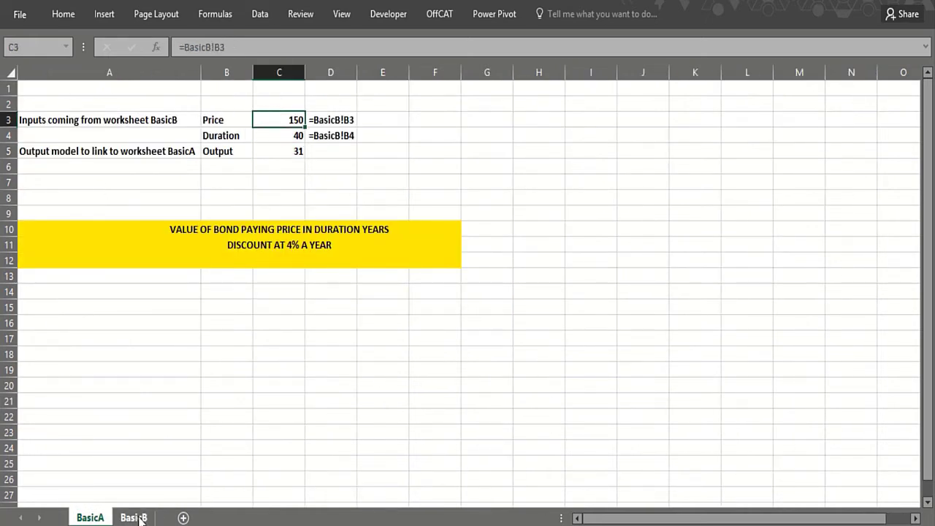
click(134, 517)
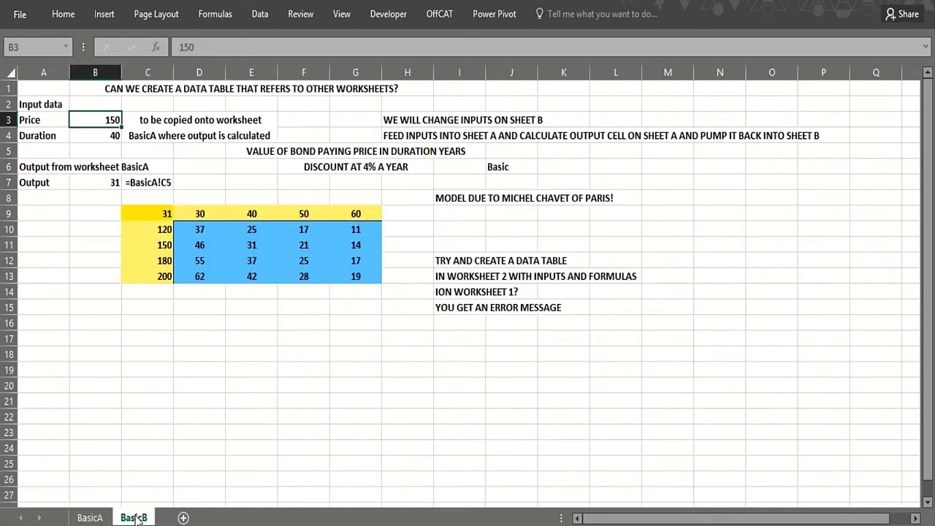
click(83, 518)
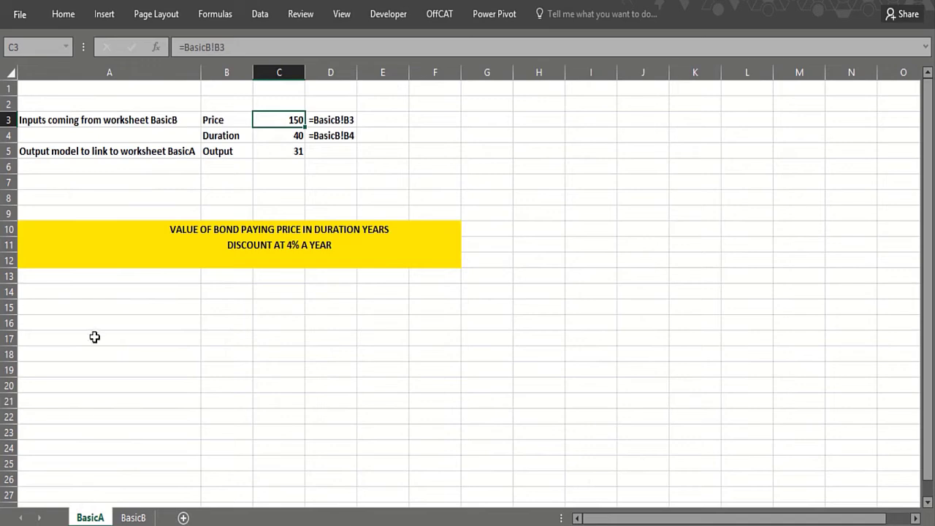
click(280, 150)
click(127, 518)
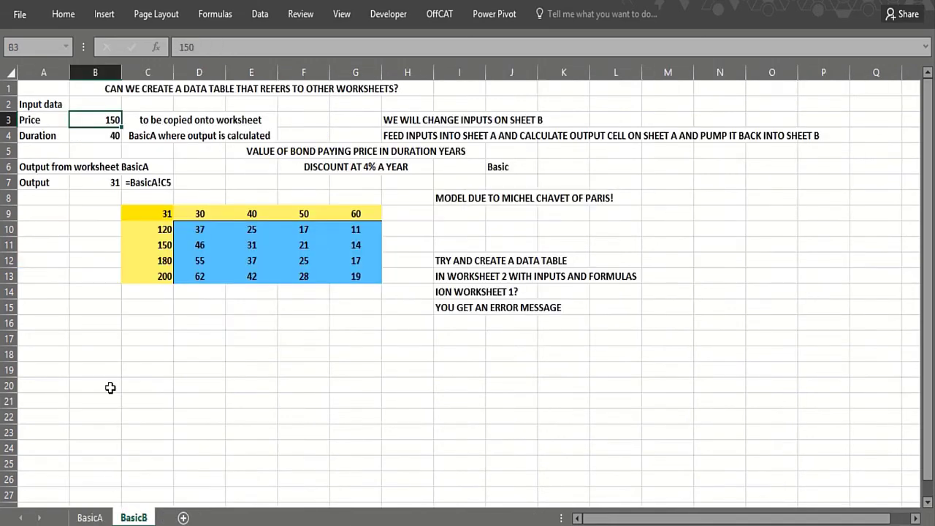
click(91, 184)
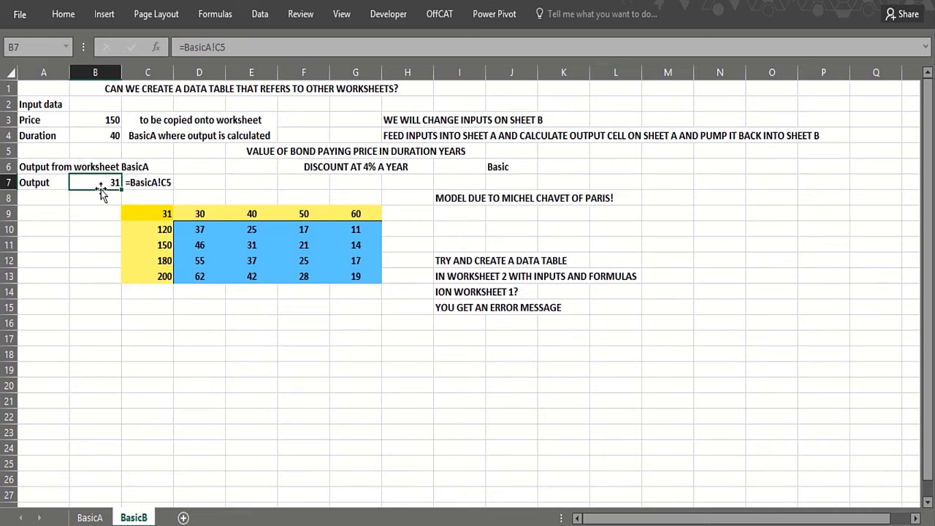
click(151, 217)
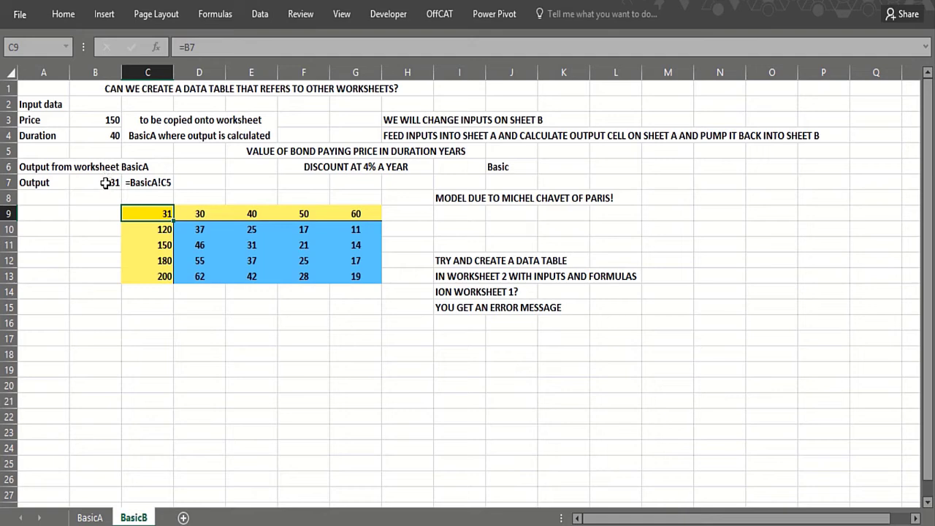
click(106, 183)
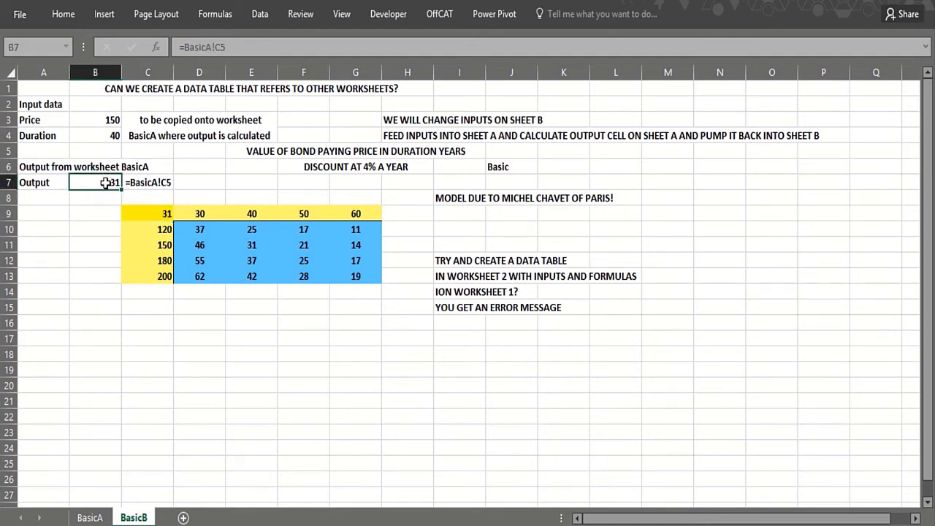
click(192, 245)
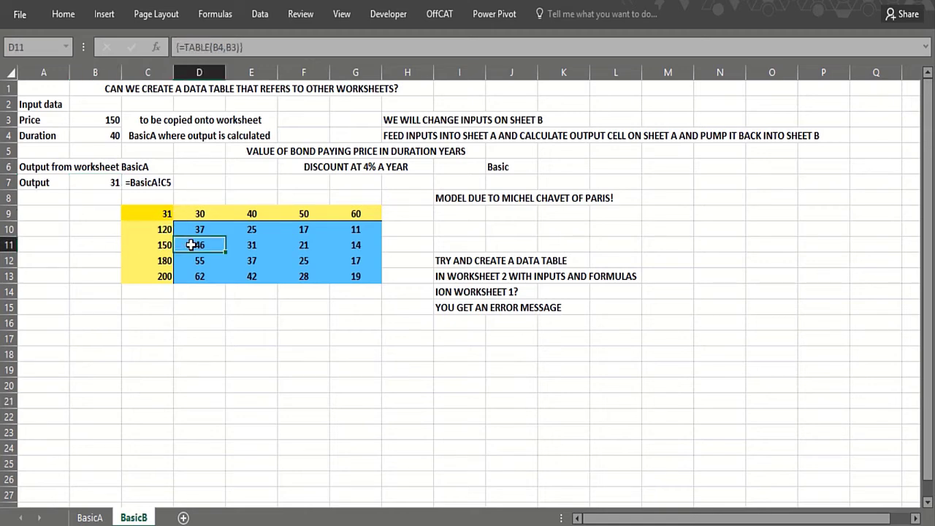
click(108, 139)
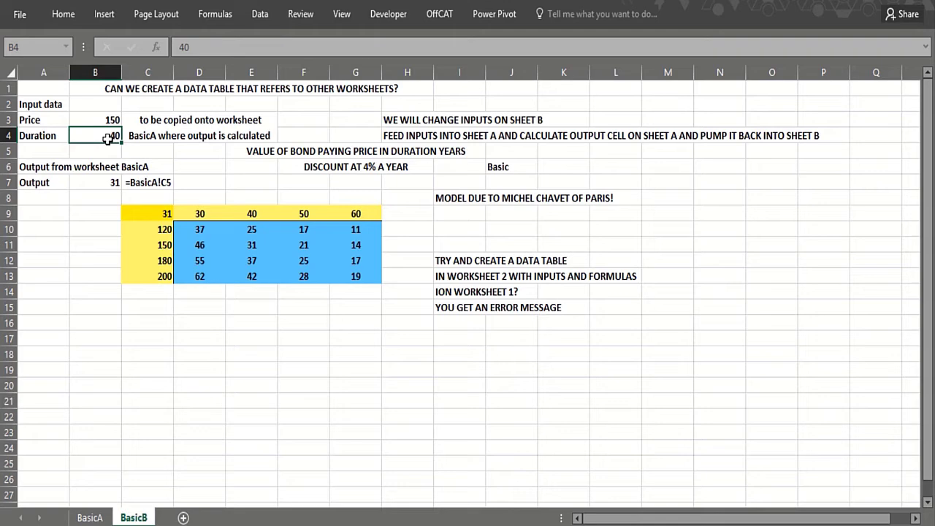
click(102, 121)
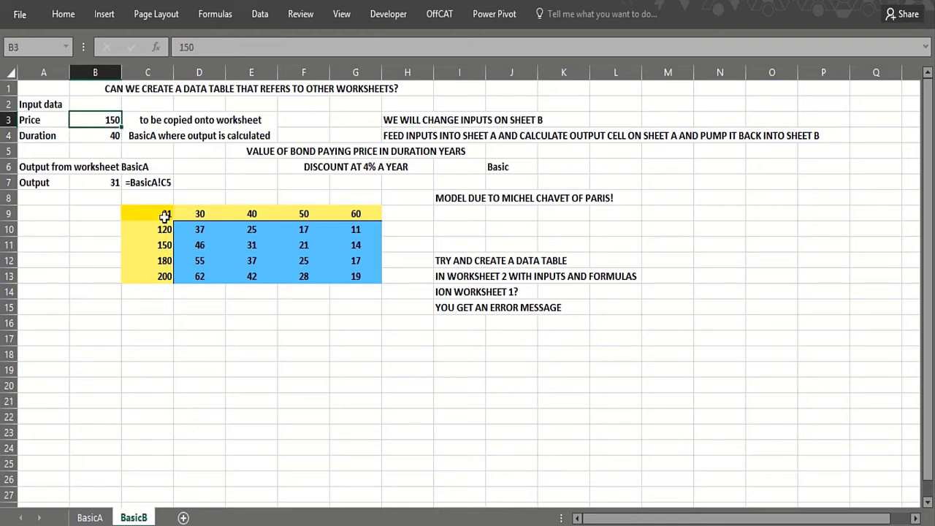
click(194, 230)
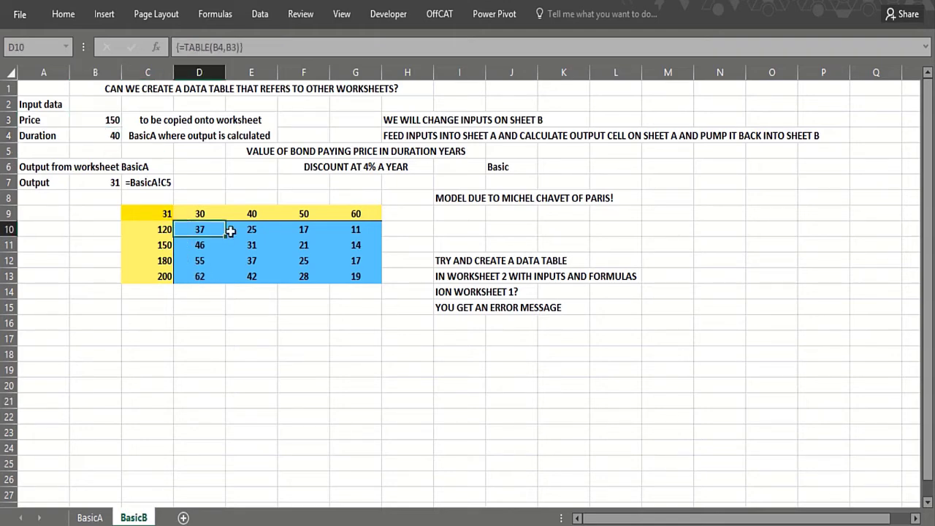
click(344, 233)
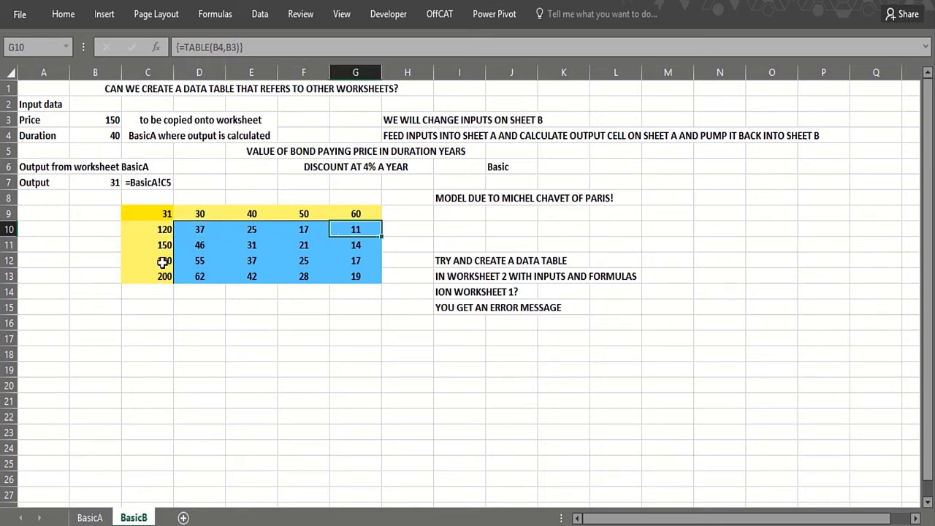
click(188, 277)
click(188, 380)
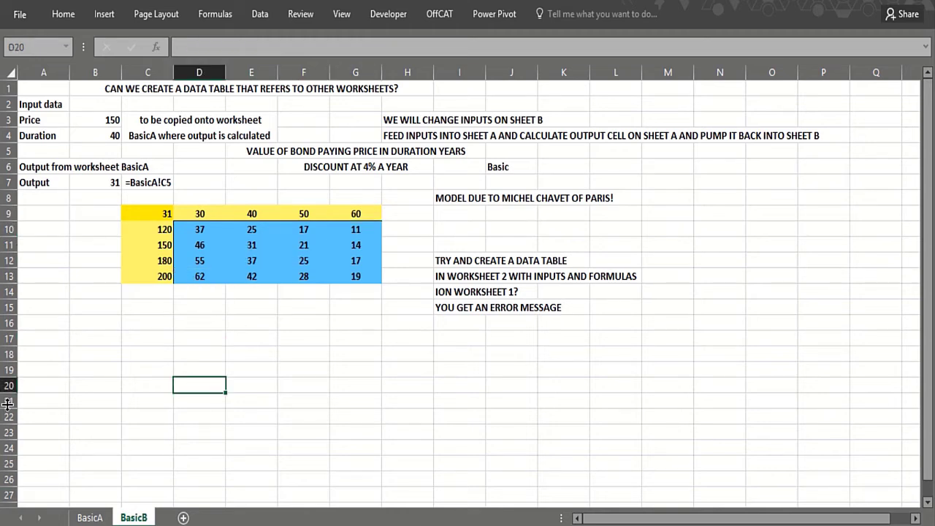
drag(438, 248, 650, 309)
click(455, 319)
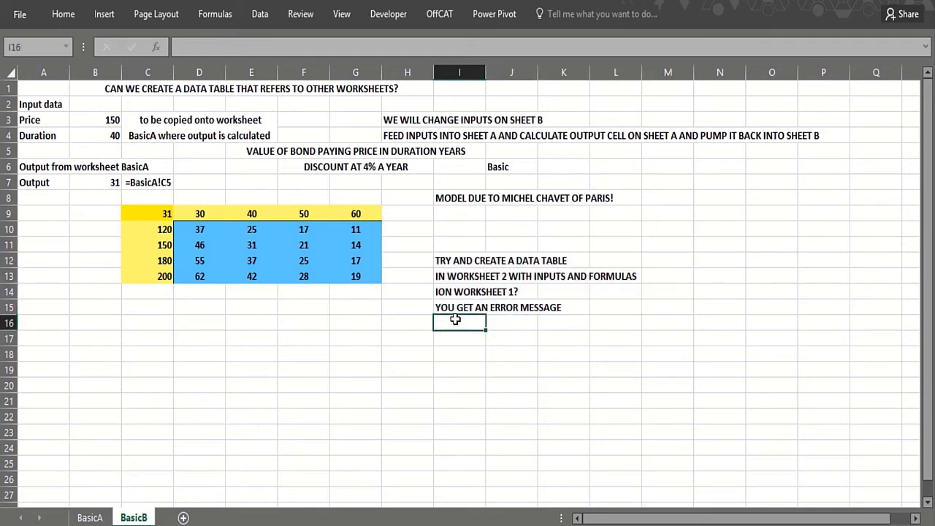
drag(446, 250, 619, 301)
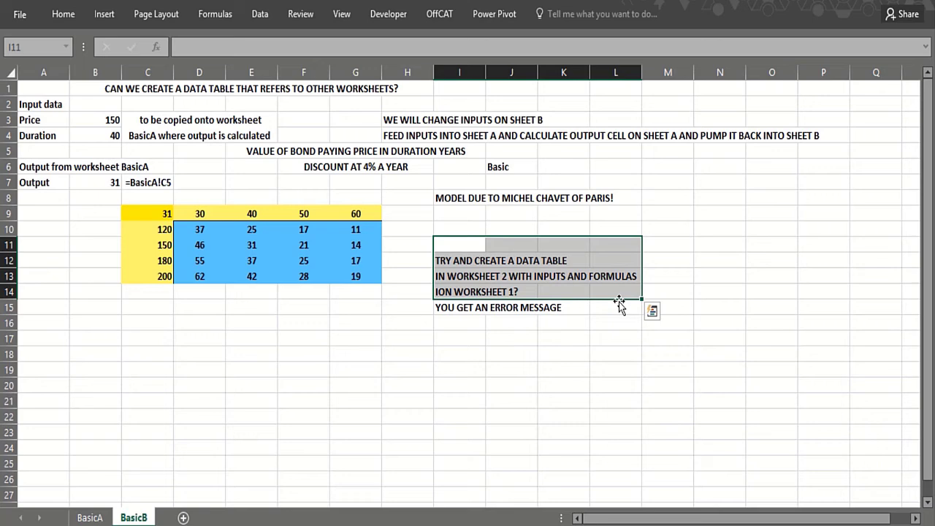
click(473, 327)
click(239, 277)
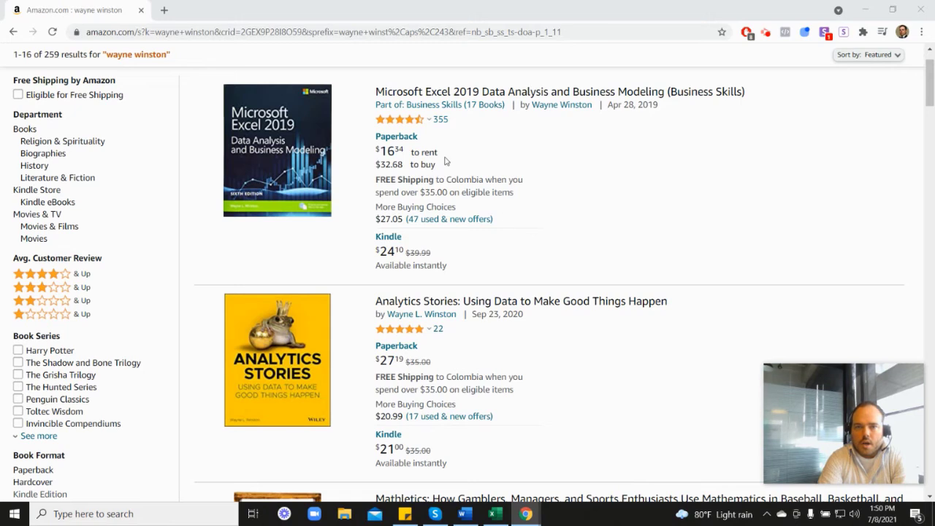
View Amazon's 259 author results, led by the Excel 2019 book at $32.68 paperback and $24.10 Kindle.
mouse_move(401, 126)
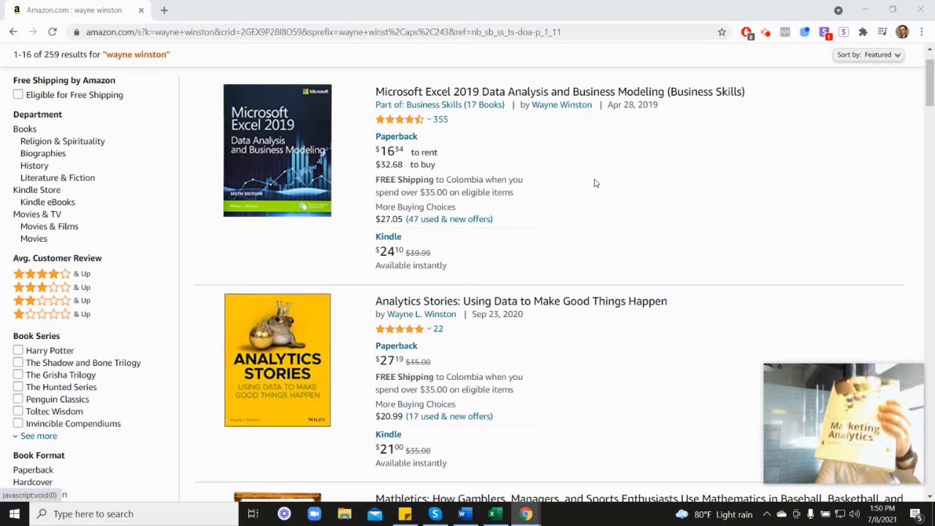
scroll(845, 255, down, 5)
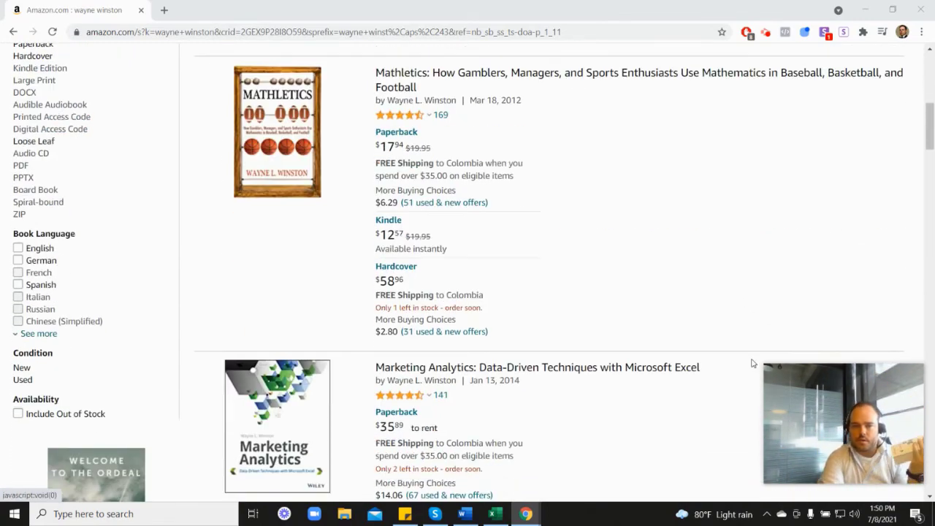
scroll(414, 349, down, 2)
mouse_move(413, 274)
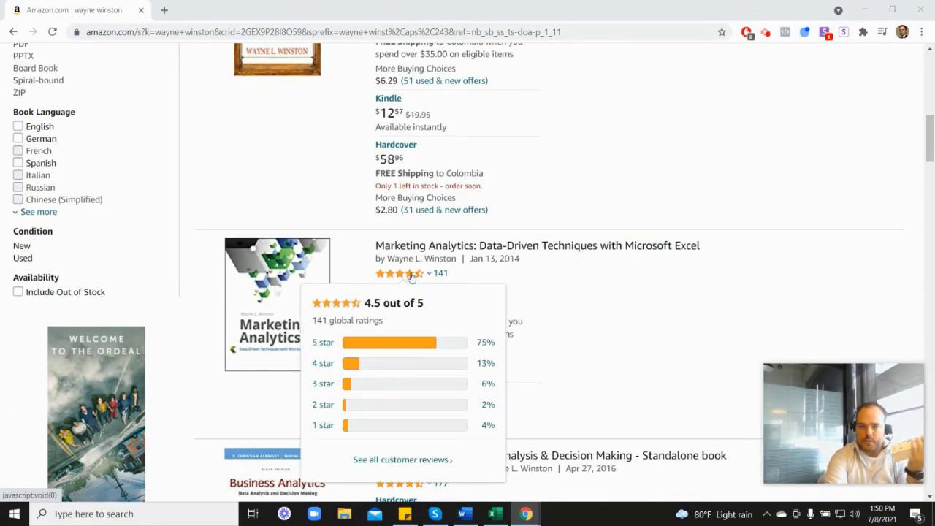
scroll(543, 275, up, 5)
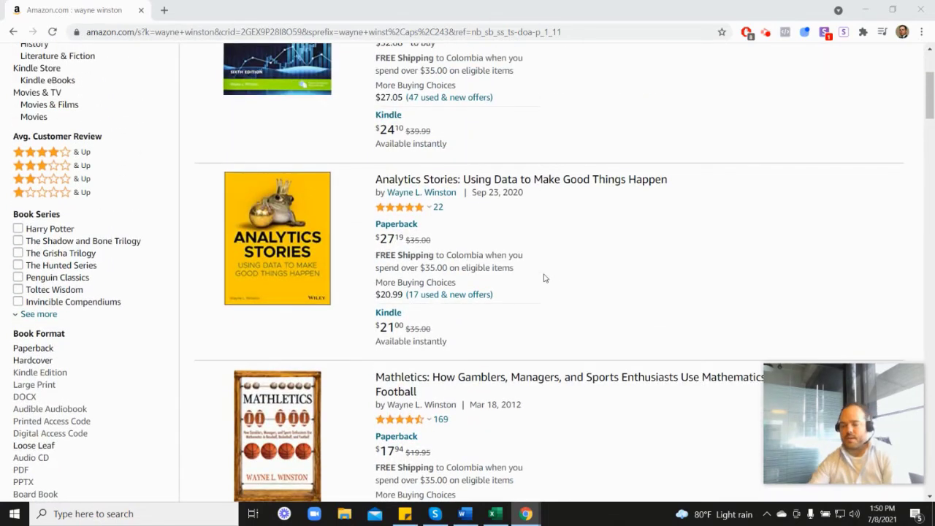